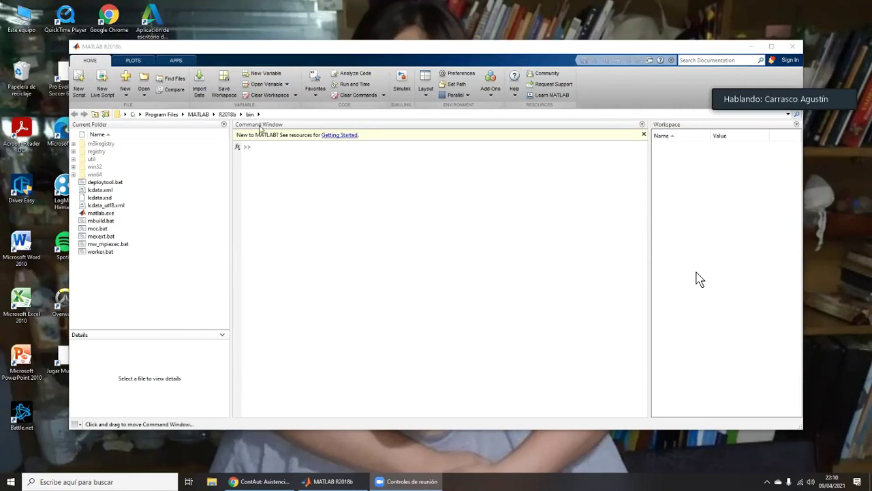
Step: Look over the Workspace and Command Window panes and display the browser of function categories
{"action": "left_click", "coordinate": [685, 128]}
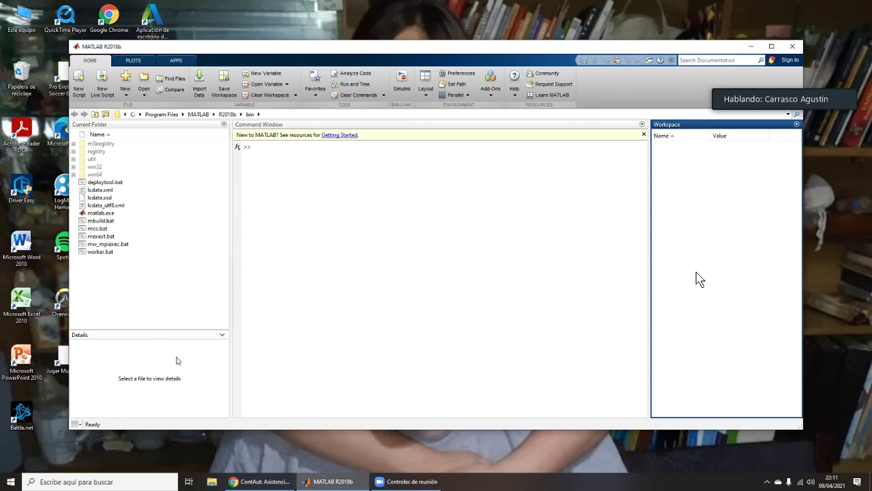
{"action": "left_click", "coordinate": [239, 152]}
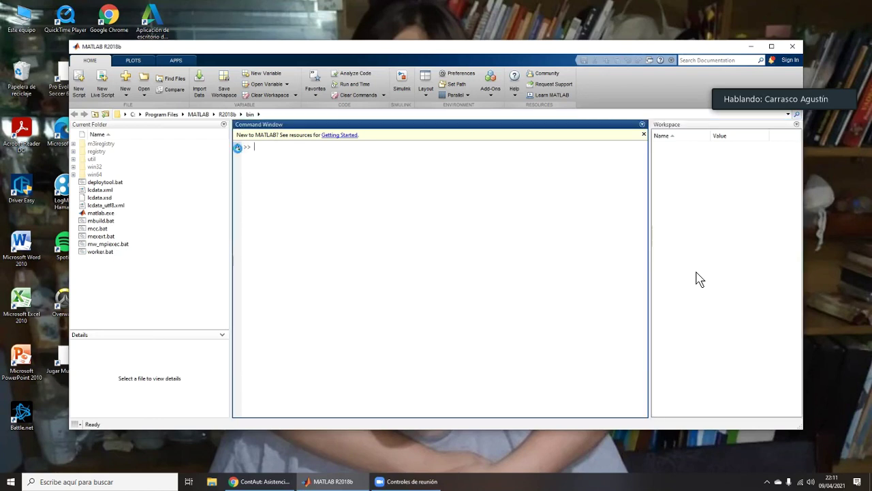
{"action": "left_click", "coordinate": [238, 148]}
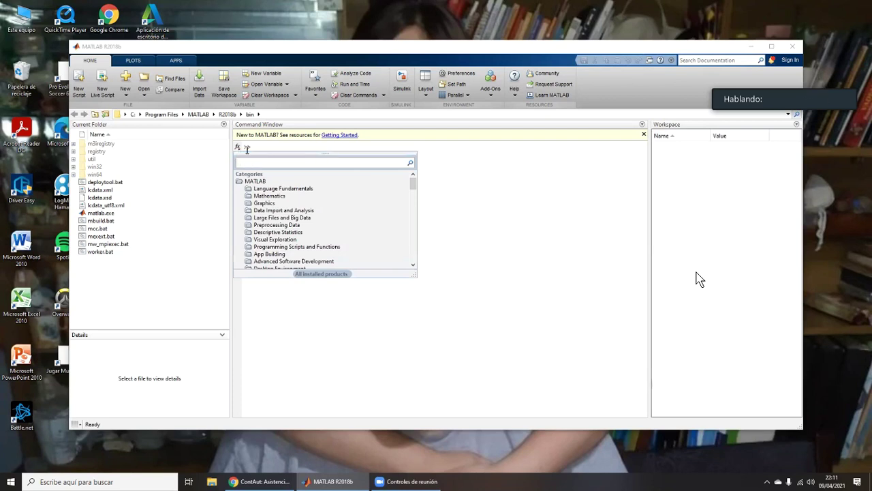
Step: Run the sisotool command from the Command Window to launch the Control System Designer
{"action": "left_click", "coordinate": [271, 147]}
{"action": "key", "text": "Return"}
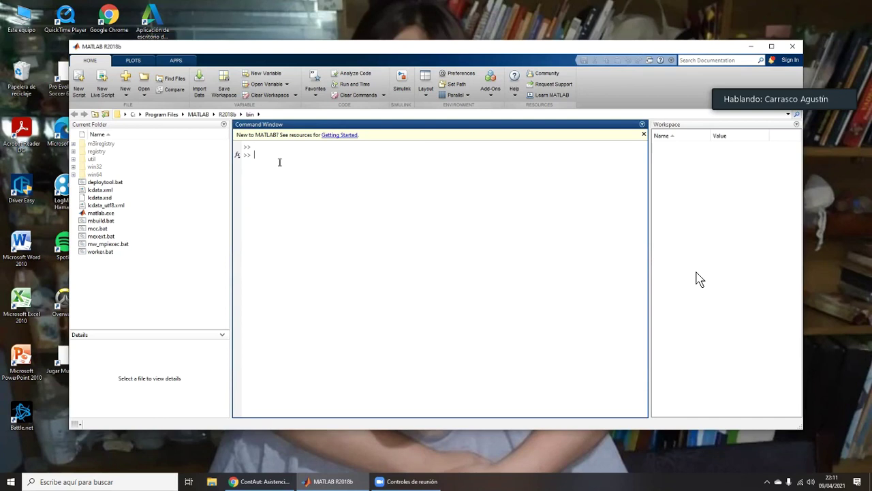
{"action": "type", "text": "sis"}
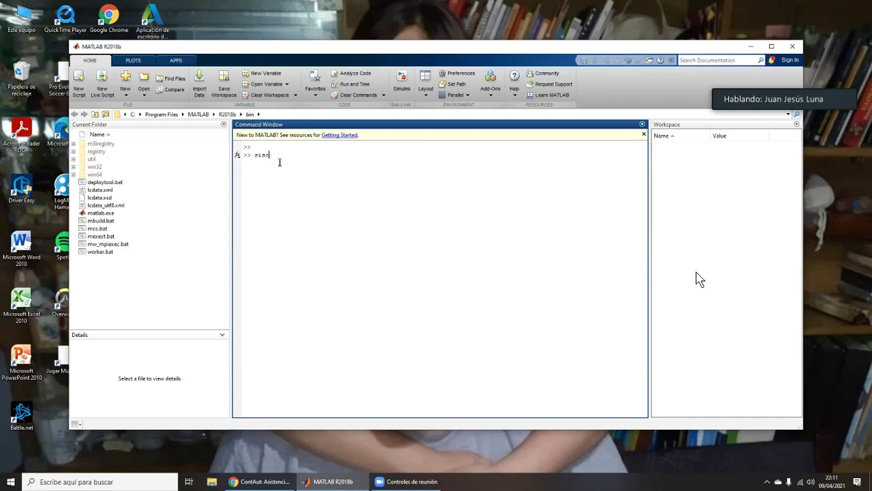
{"action": "type", "text": "otool"}
{"action": "key", "text": "BackSpace"}
{"action": "key", "text": "Return"}
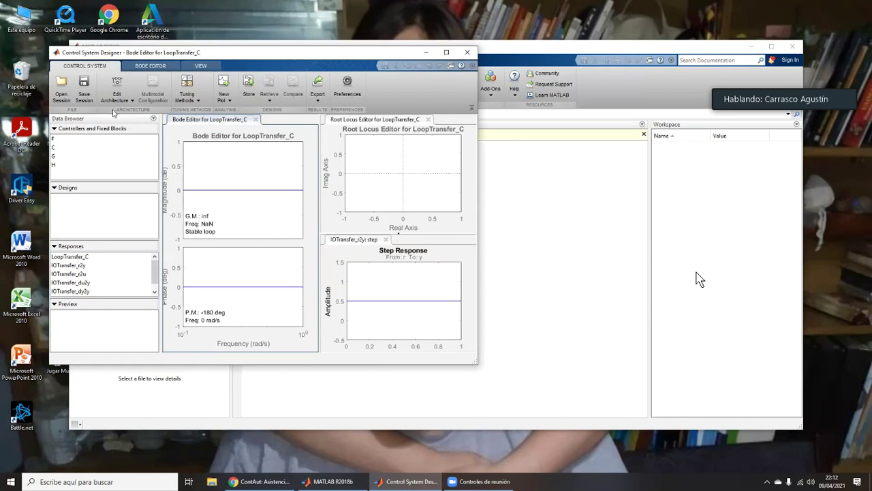
Step: Examine the control architecture diagram and its C, F, G and H blocks, and close the dialog unchanged
{"action": "left_click", "coordinate": [131, 102]}
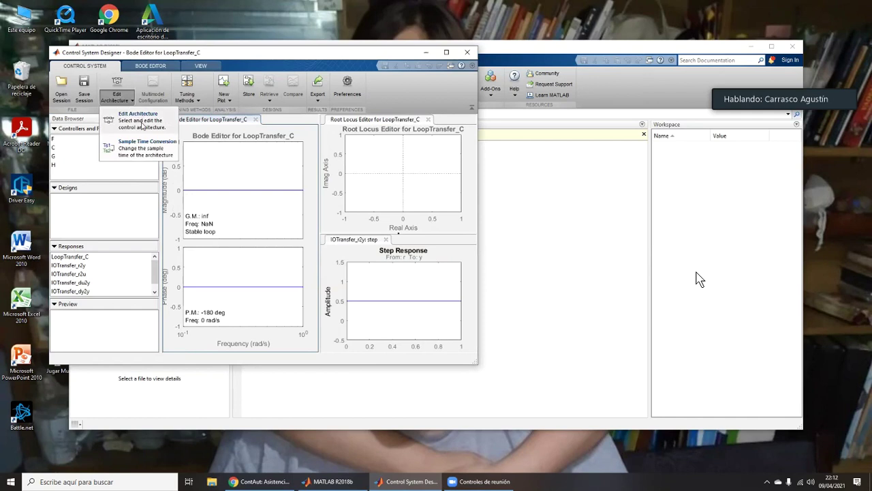
{"action": "left_click", "coordinate": [141, 125]}
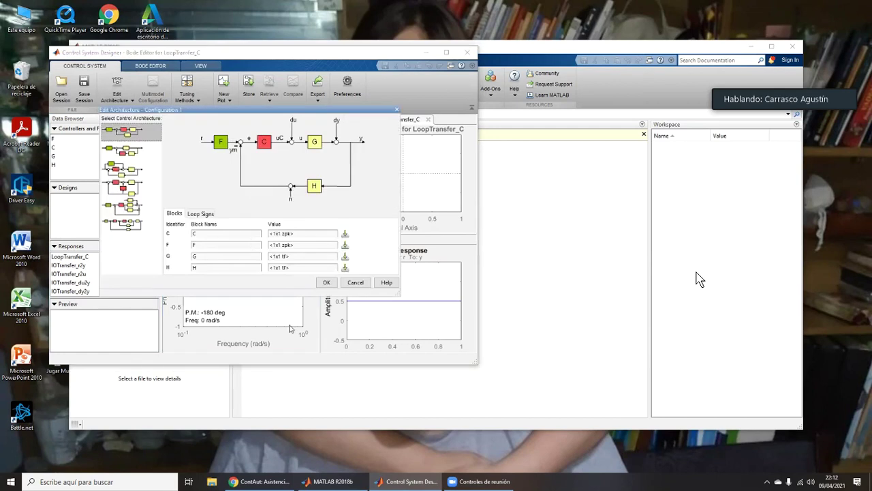
{"action": "left_click", "coordinate": [399, 110]}
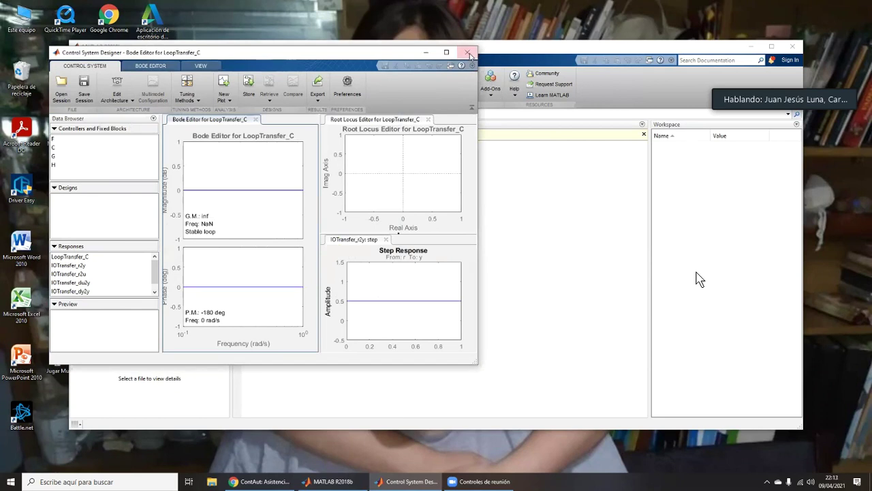
Step: Close the Control System Designer without saving the session
{"action": "left_click", "coordinate": [468, 55]}
{"action": "left_click", "coordinate": [407, 182]}
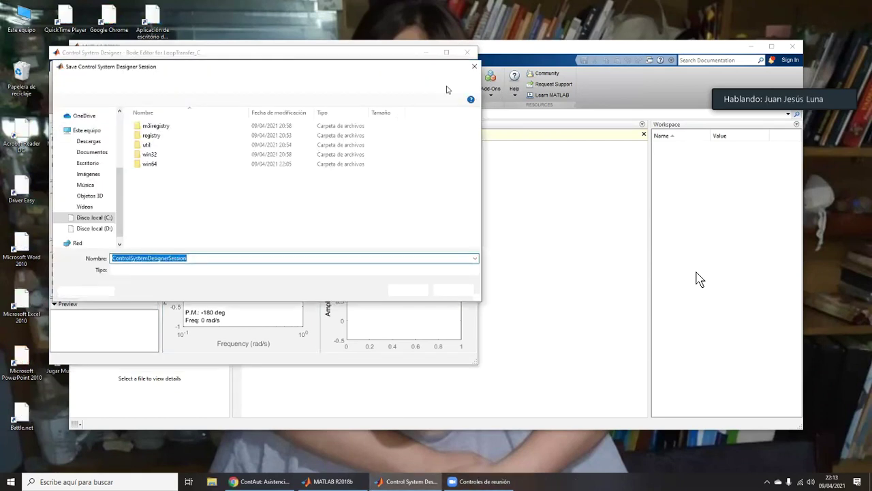
{"action": "key", "text": "Return"}
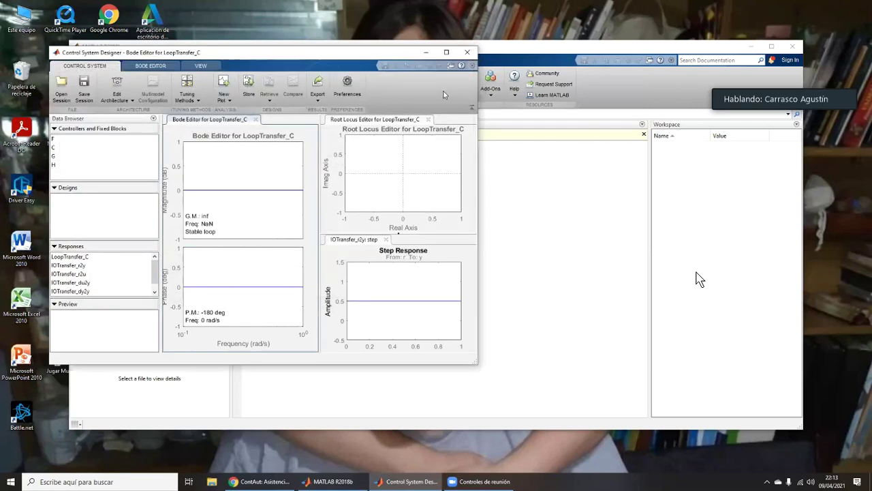
{"action": "left_click", "coordinate": [467, 52]}
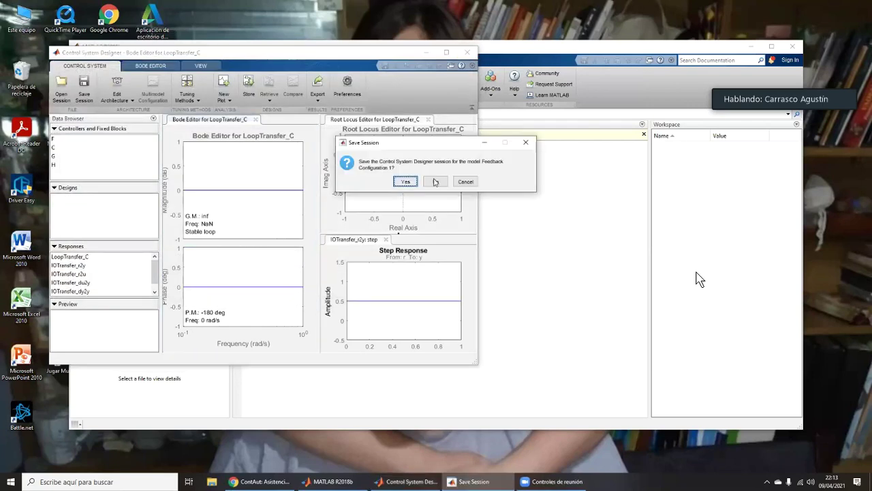
{"action": "left_click", "coordinate": [435, 182]}
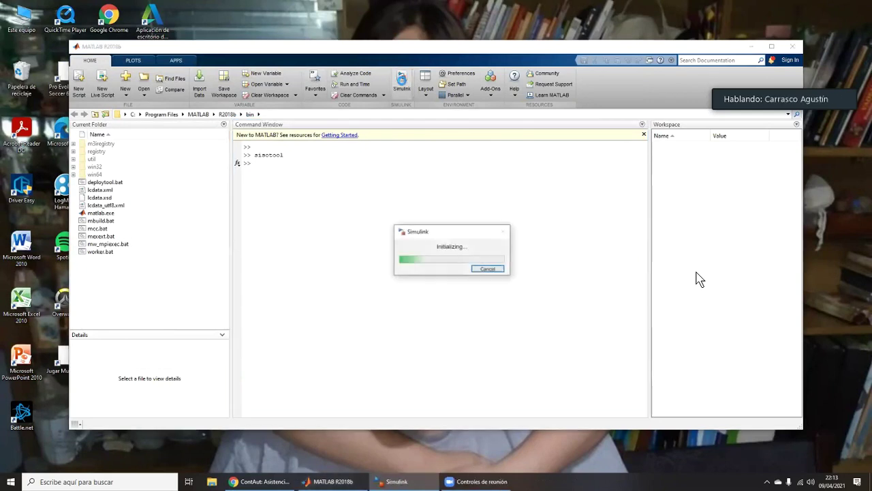
{"action": "key", "text": "alt+Tab"}
{"action": "key", "text": "Tab"}
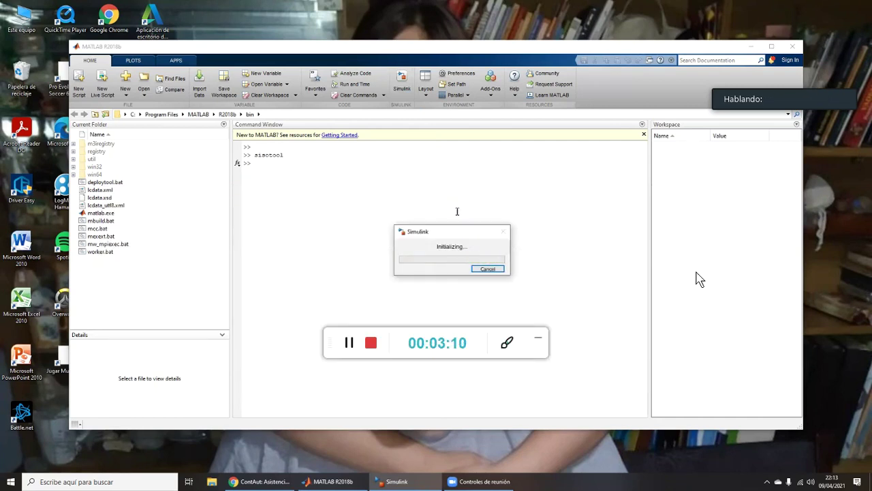
{"action": "left_click", "coordinate": [538, 343]}
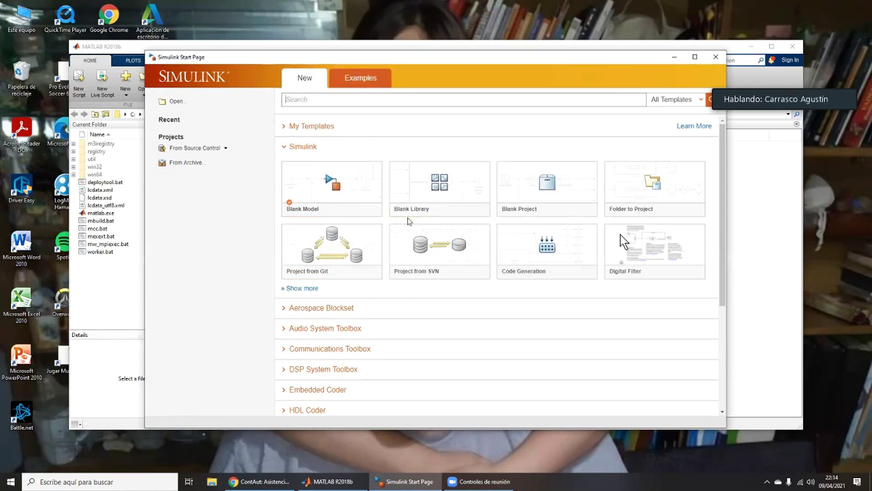
Step: Open the Simulink example "Modeling an Automatic Transmission Controller" and run its simulation
{"action": "left_click", "coordinate": [332, 131]}
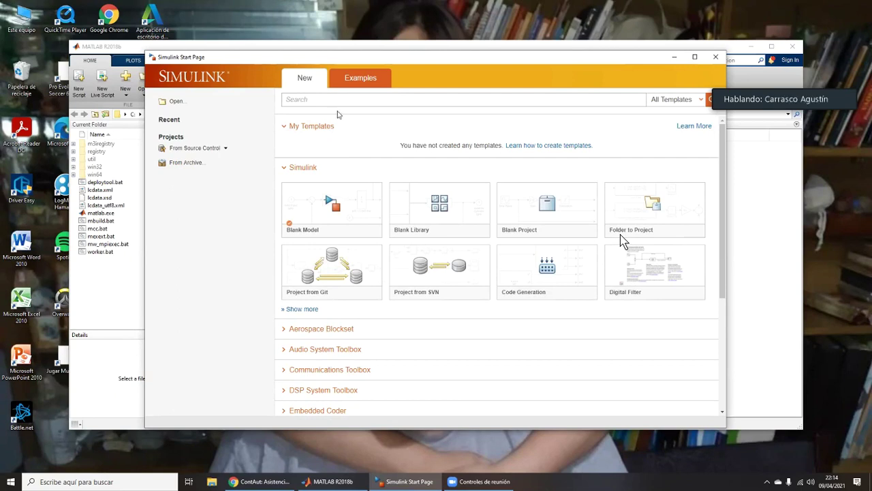
{"action": "left_click", "coordinate": [363, 91]}
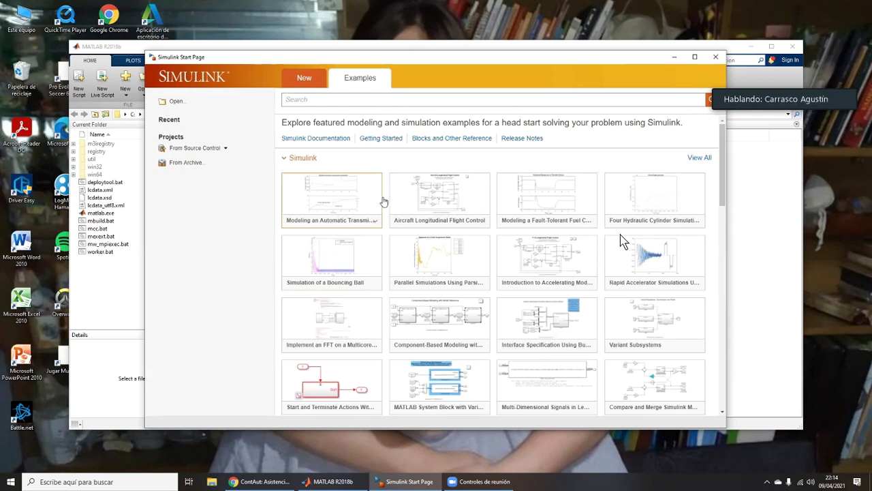
{"action": "left_click", "coordinate": [421, 218]}
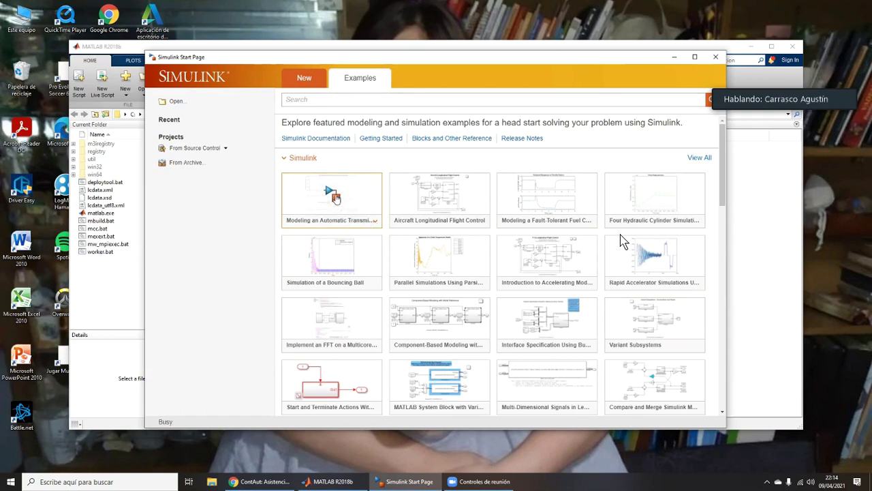
{"action": "left_click", "coordinate": [352, 220]}
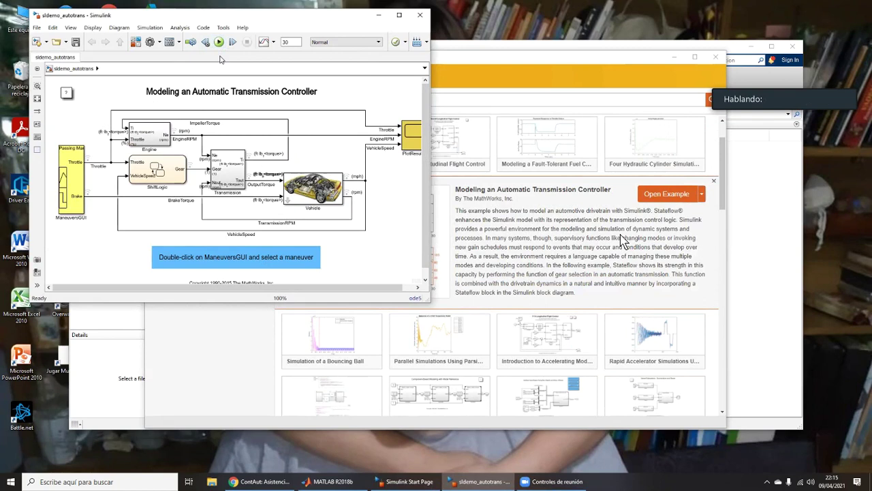
{"action": "left_click", "coordinate": [219, 41]}
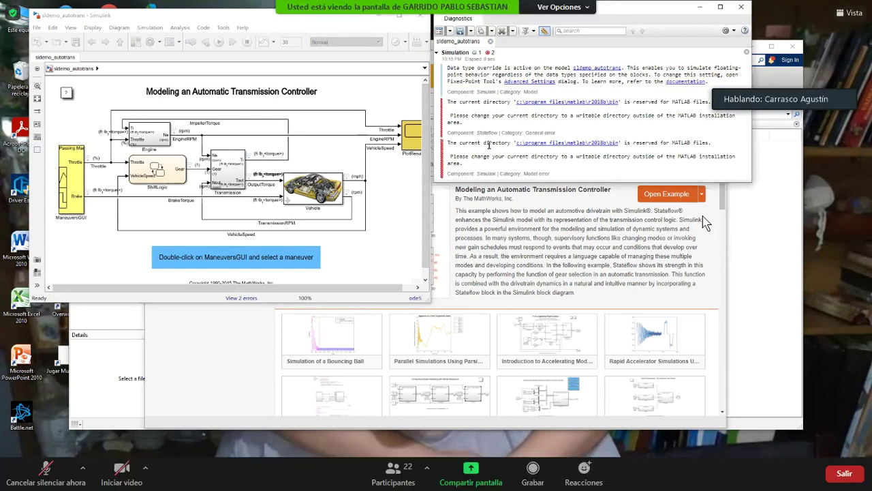
{"action": "left_click_drag", "start_coordinate": [843, 103], "coordinate": [758, 372]}
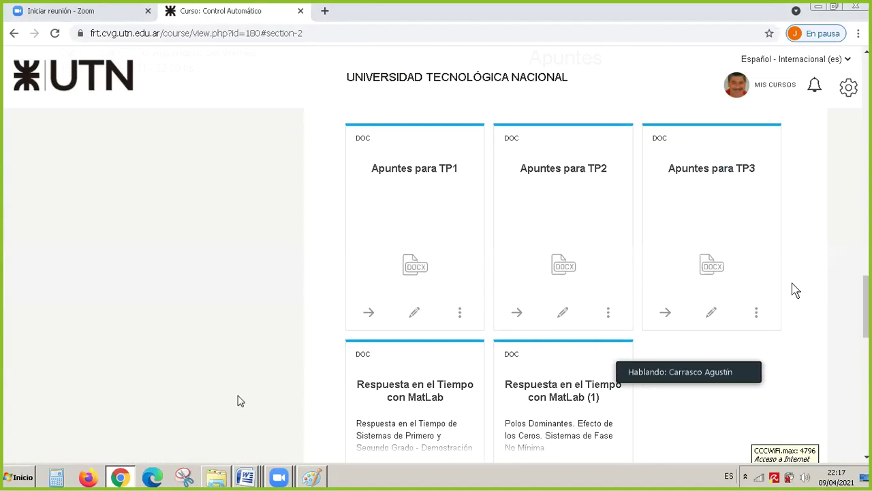
Step: Switch to Windows Explorer and go from Mis Documentos (121020) through Tecnologica, Control Automatico and 2021 to the Apuntes 2021 folder
{"action": "left_click", "coordinate": [248, 478]}
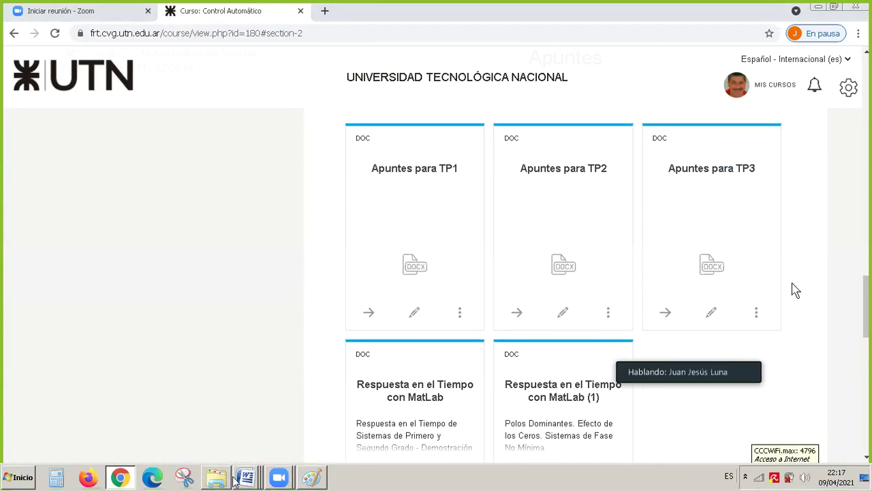
{"action": "left_click", "coordinate": [217, 477]}
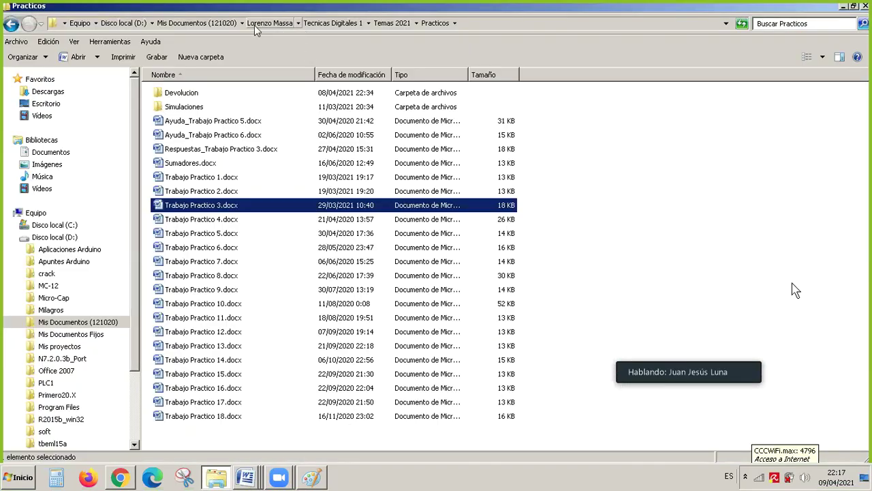
{"action": "left_click", "coordinate": [211, 25]}
{"action": "double_click", "coordinate": [203, 149]}
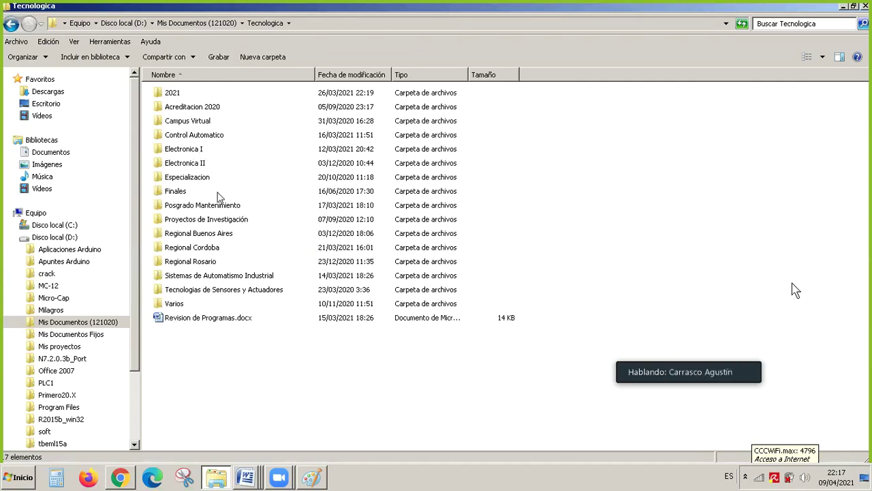
{"action": "double_click", "coordinate": [210, 139]}
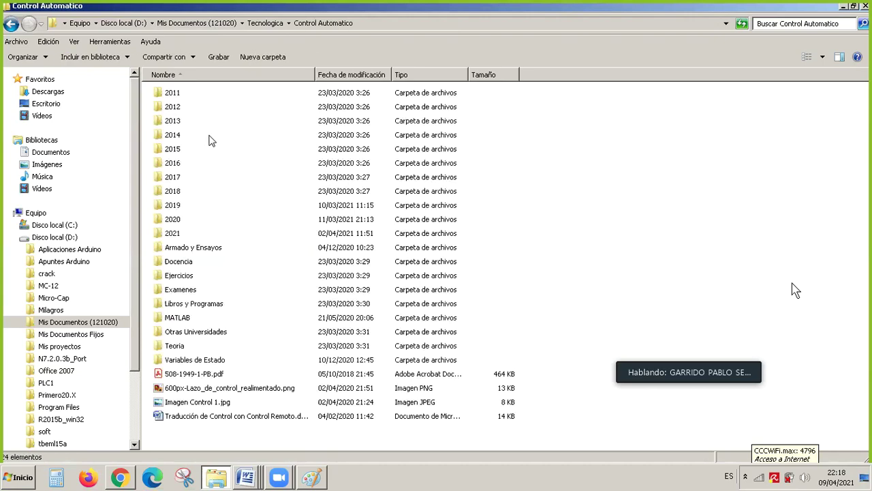
{"action": "double_click", "coordinate": [175, 235]}
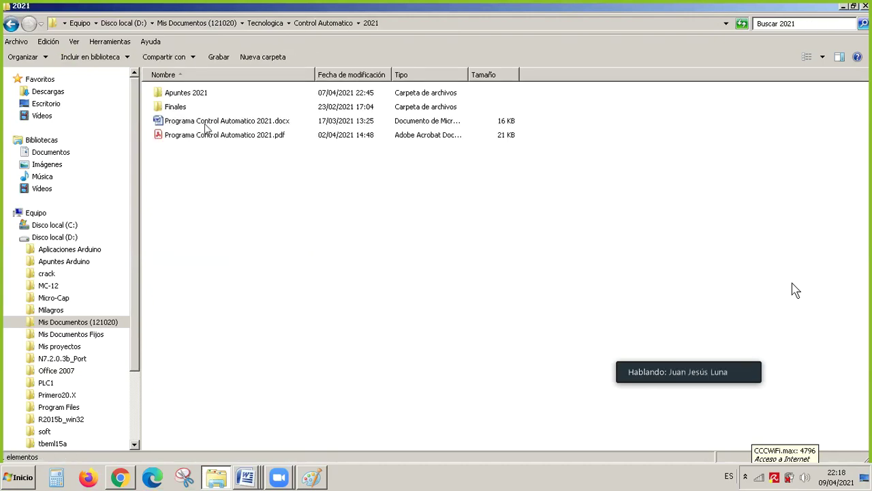
{"action": "double_click", "coordinate": [195, 96]}
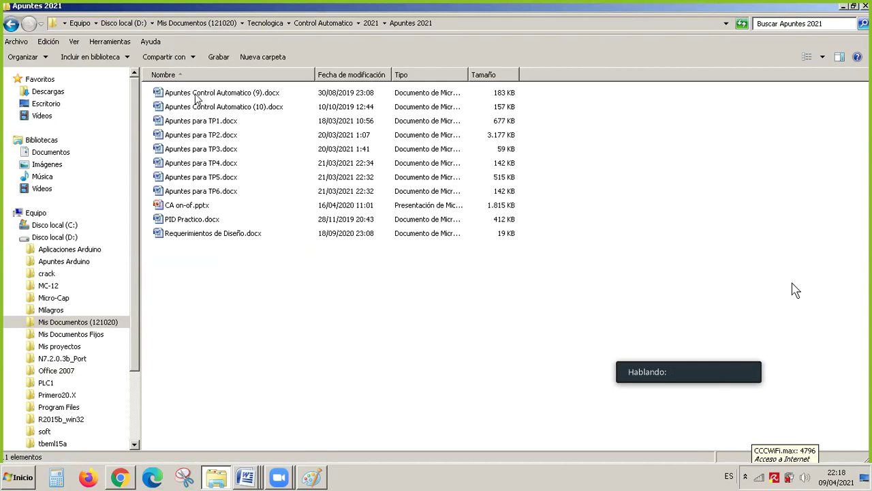
Step: Open the document Apuntes para TP1.docx in Word and view its opening section on control systems
{"action": "left_click", "coordinate": [223, 121]}
{"action": "double_click", "coordinate": [222, 121]}
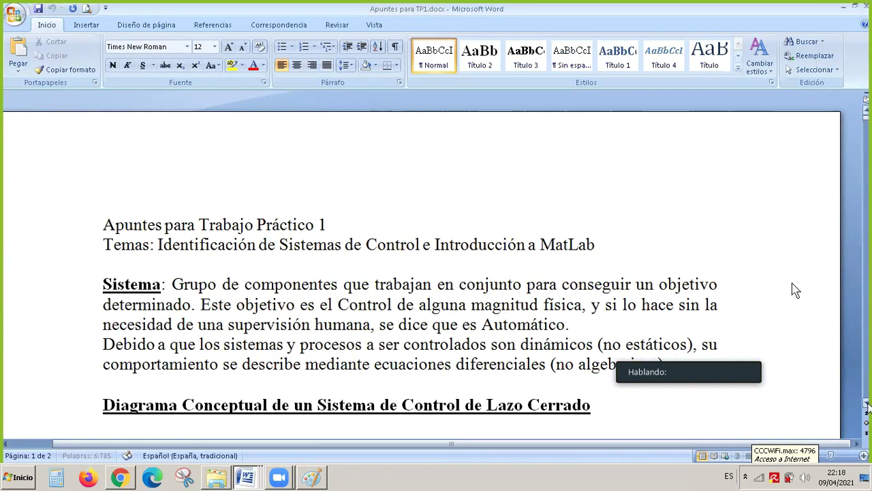
{"action": "scroll", "coordinate": [867, 407], "scroll_direction": "down", "scroll_amount": 3}
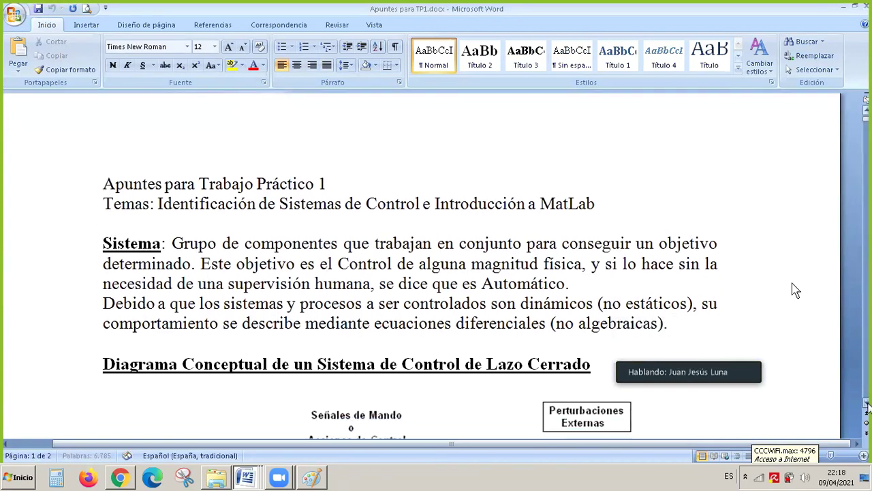